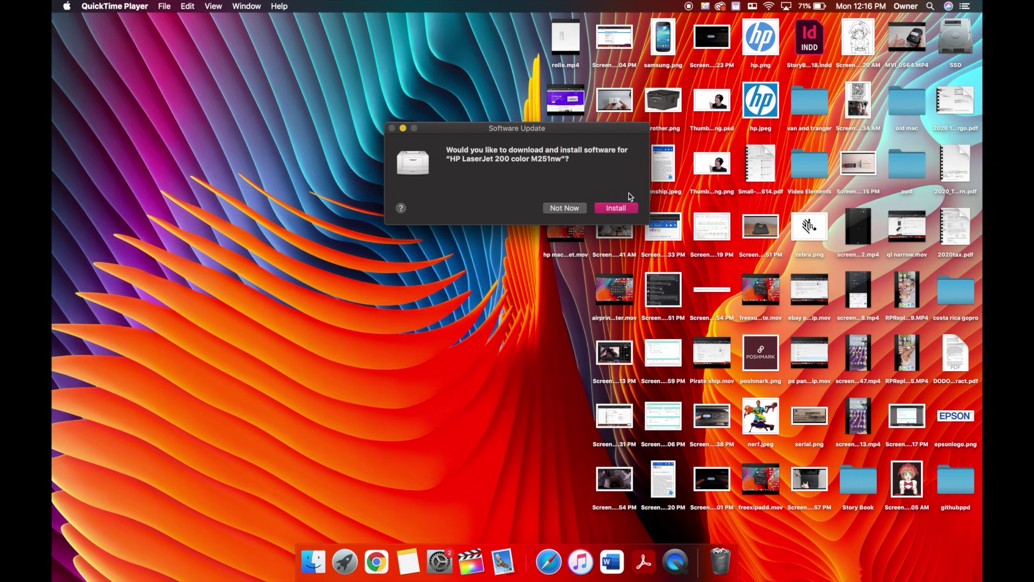
Step: Install the offered software for the HP LaserJet 200 color M251nw, continuing on battery power
click(614, 207)
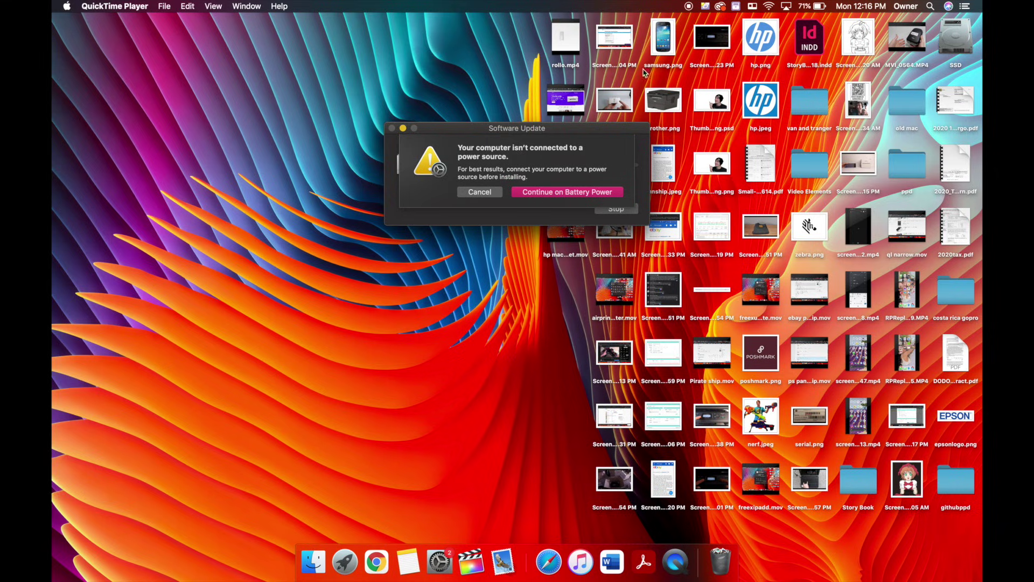
click(536, 194)
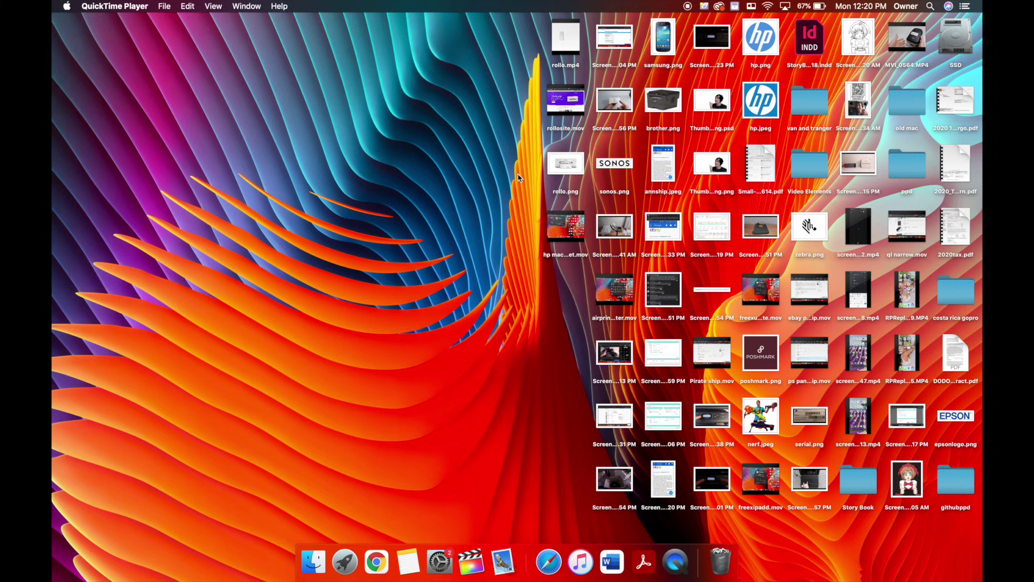
click(439, 562)
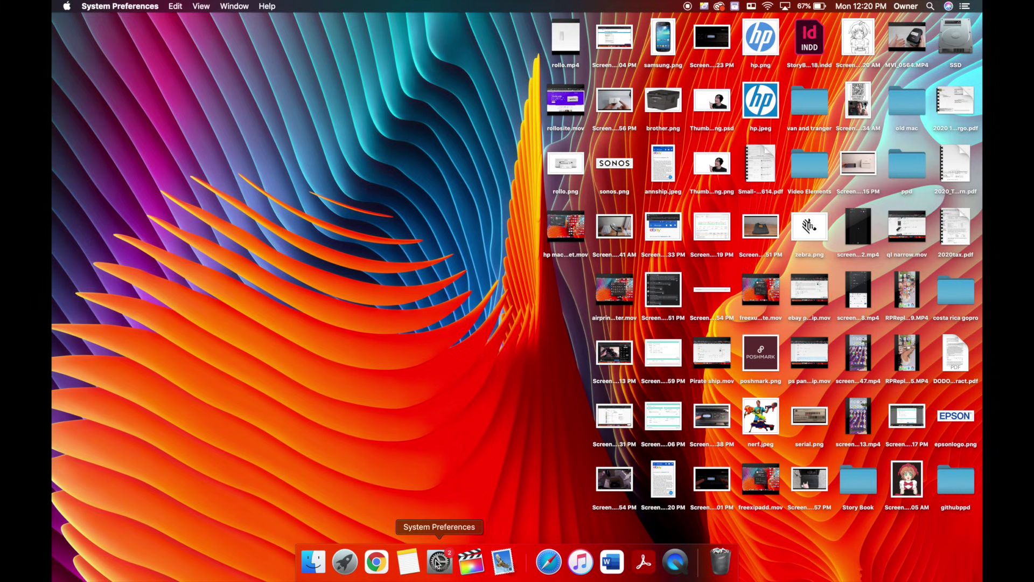
click(373, 135)
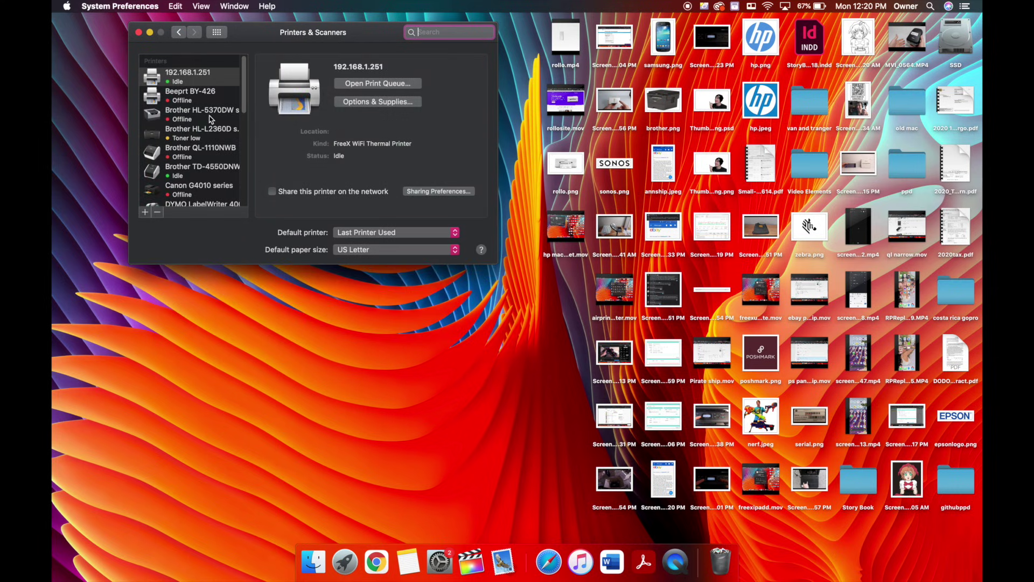
scroll(210, 119, down, 6)
key(super+q)
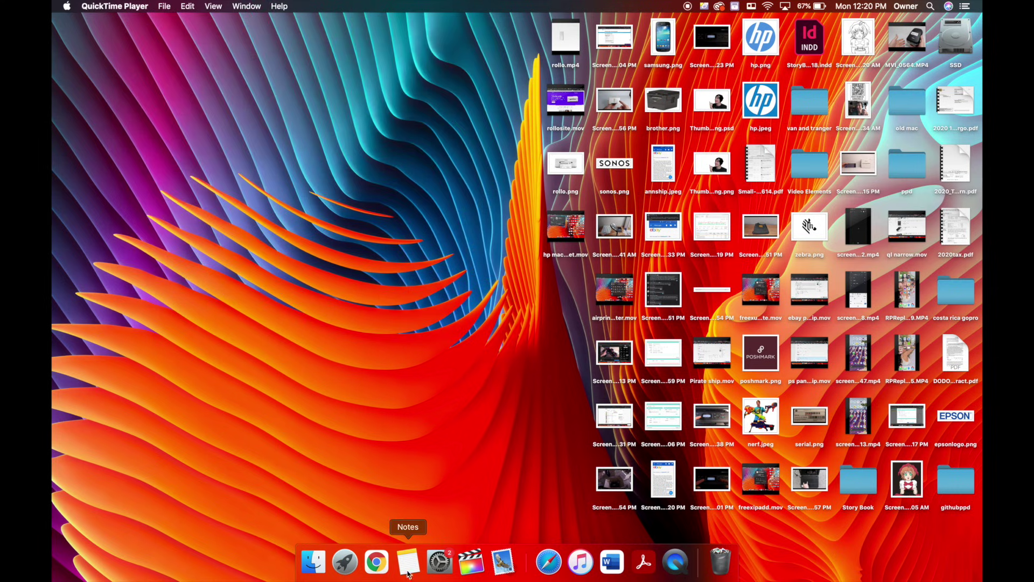
Step: Find the Printers & Scanners settings with a Spotlight search and select the HP LaserJet 200 color M251nw in the printer list
click(929, 7)
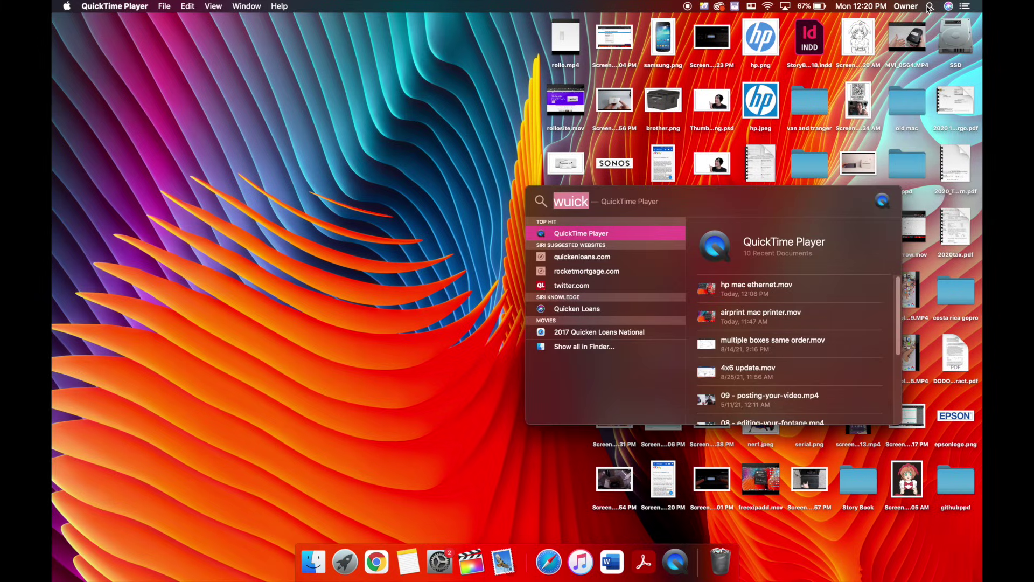
text(printers and scann)
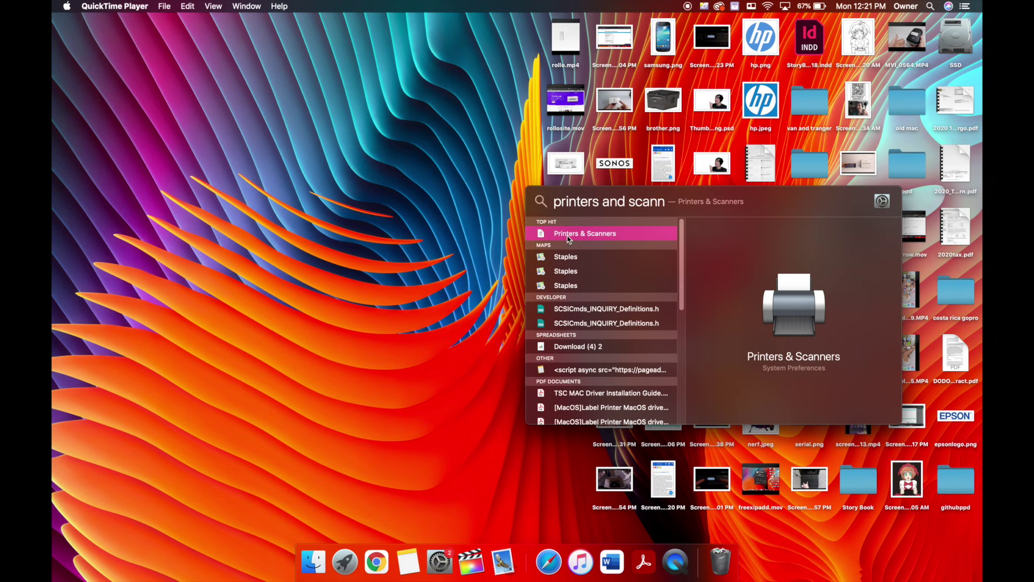
click(569, 235)
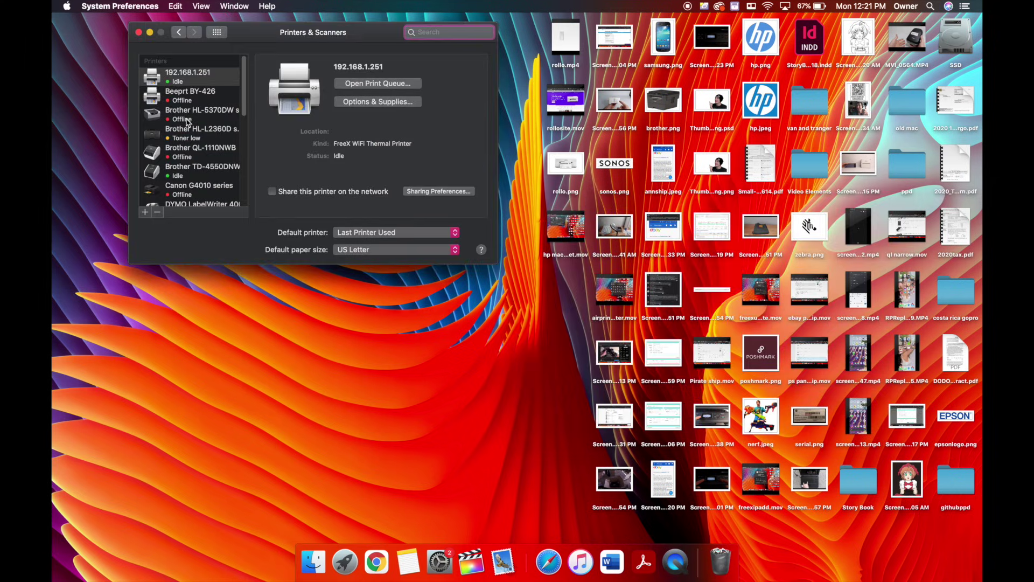
scroll(189, 129, down, 5)
click(191, 139)
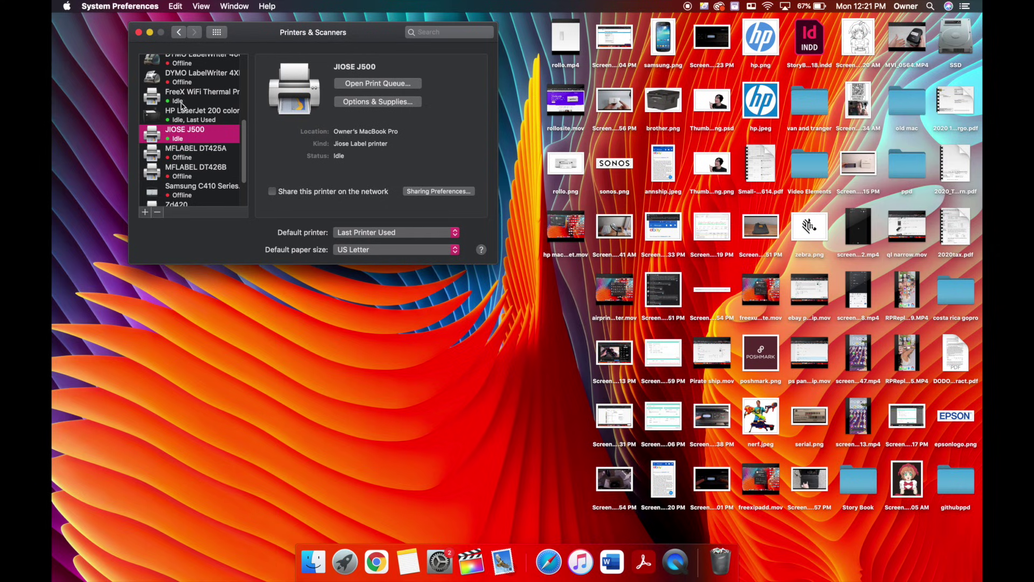
click(176, 121)
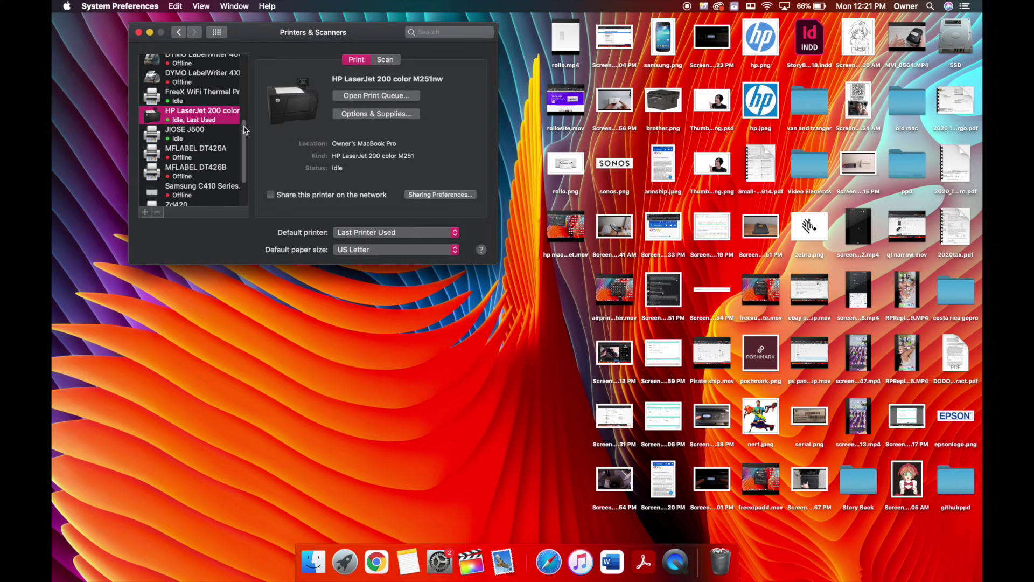
Step: Start adding the USB Multifunction HP LaserJet 200 color M251nw and check its driver choices, trying Auto Select
click(145, 213)
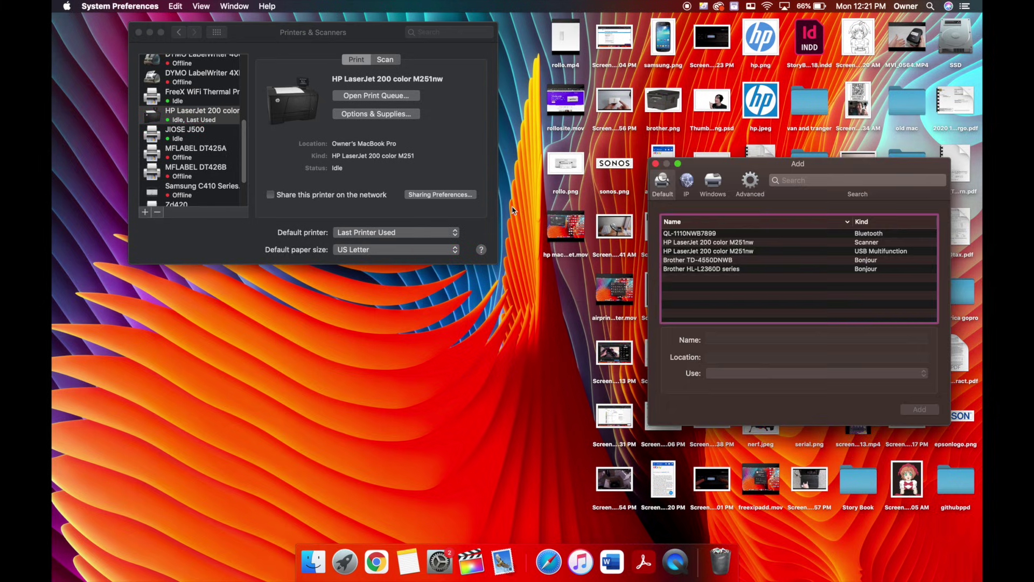
click(783, 252)
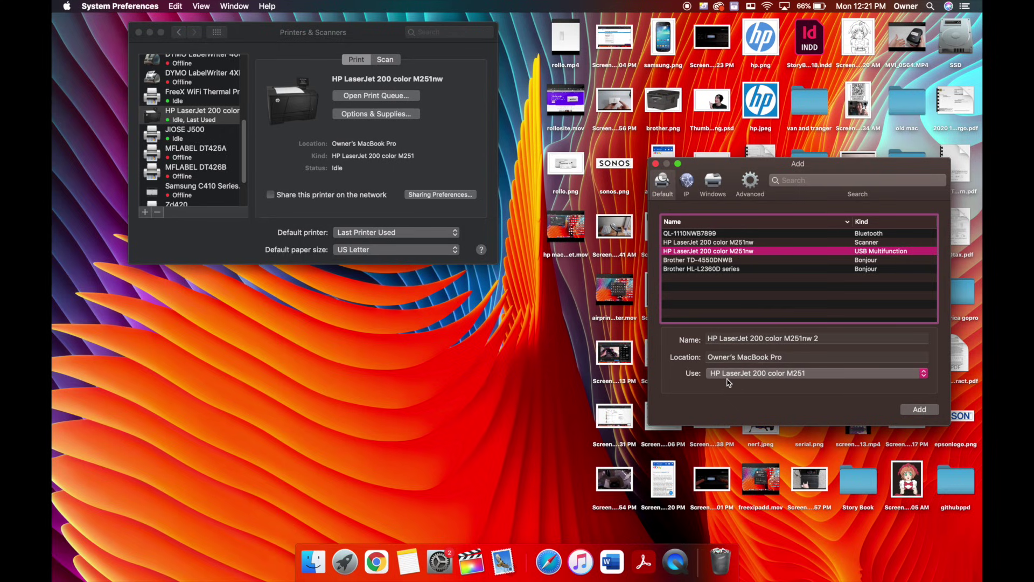
click(724, 377)
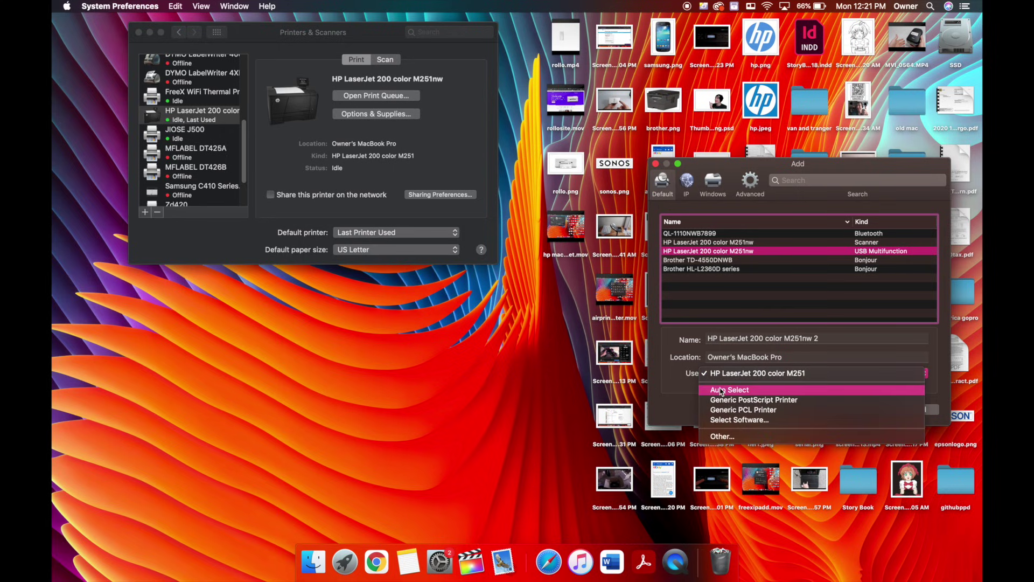
click(721, 390)
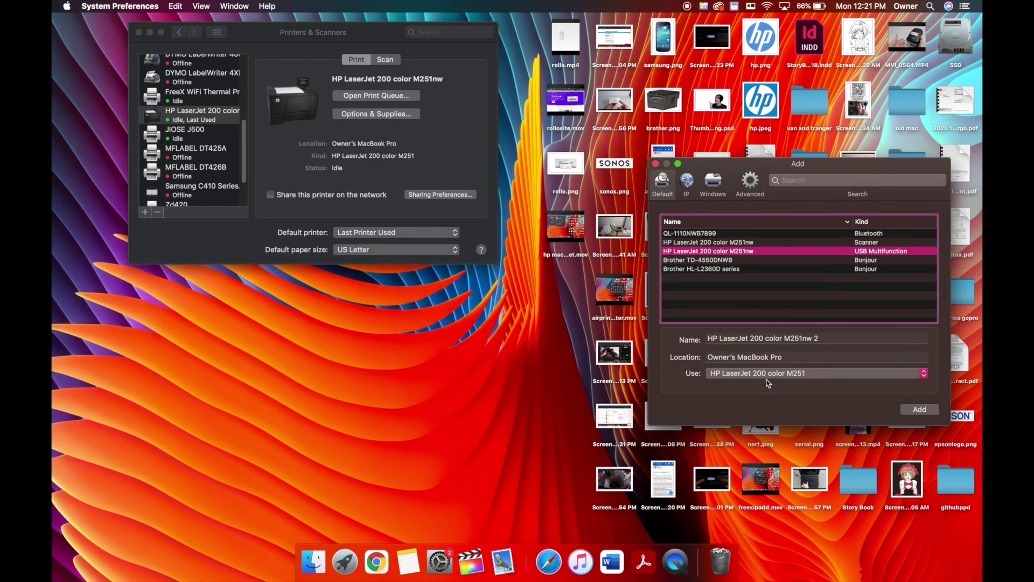
click(747, 378)
click(720, 391)
click(723, 379)
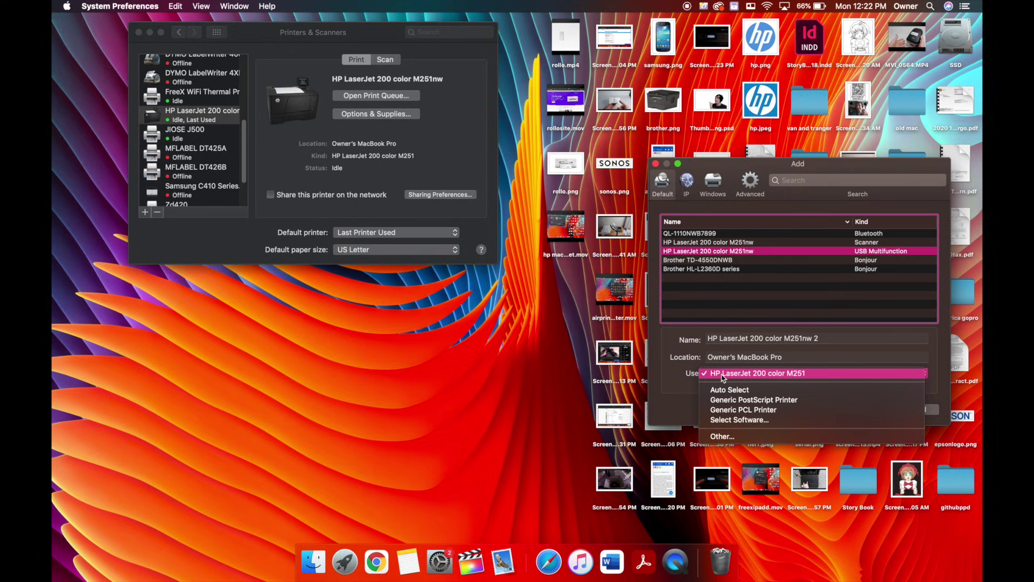
click(677, 399)
Step: Switch to Chrome, search for "brother hl2270 mac driver" and open Brother's HL-2270DW downloads for macOS (10.14)
click(376, 562)
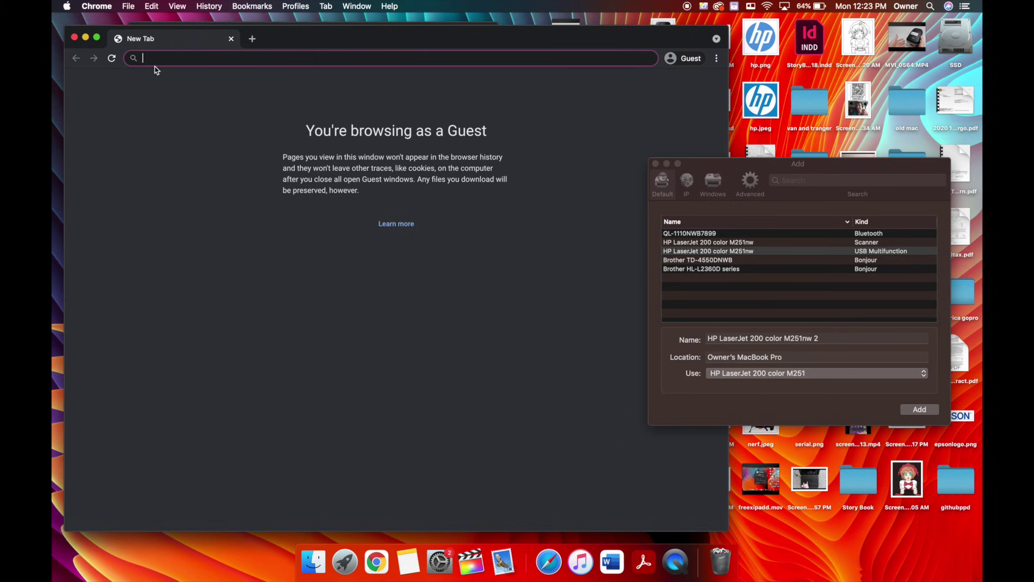
text(brother hl2270)
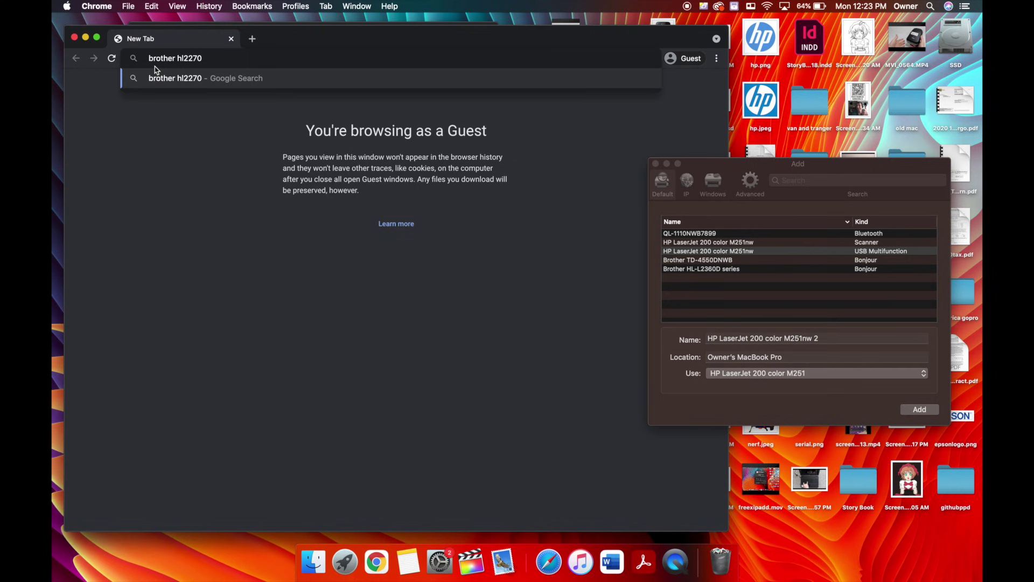
text( mac driver)
key(Return)
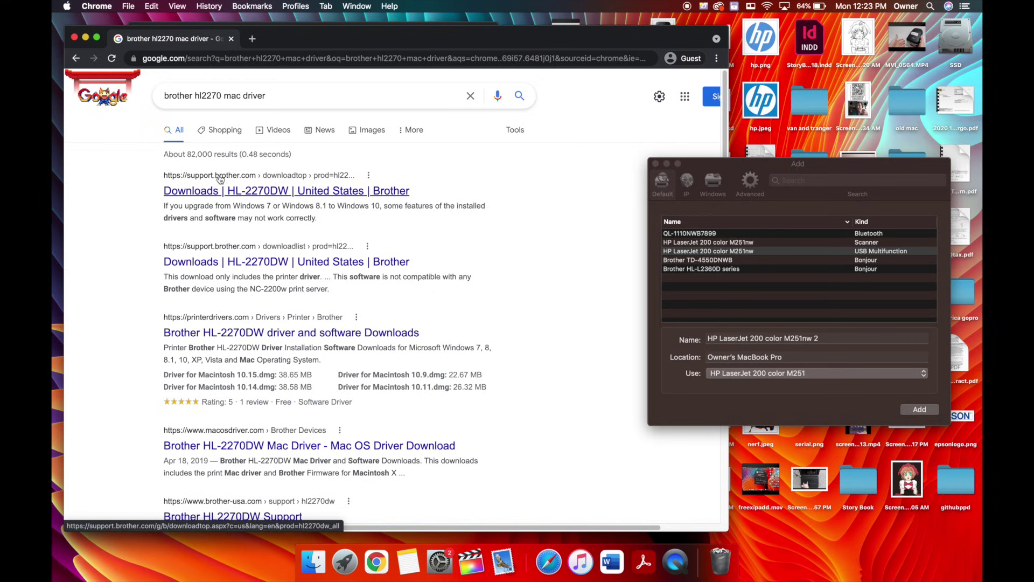
click(226, 195)
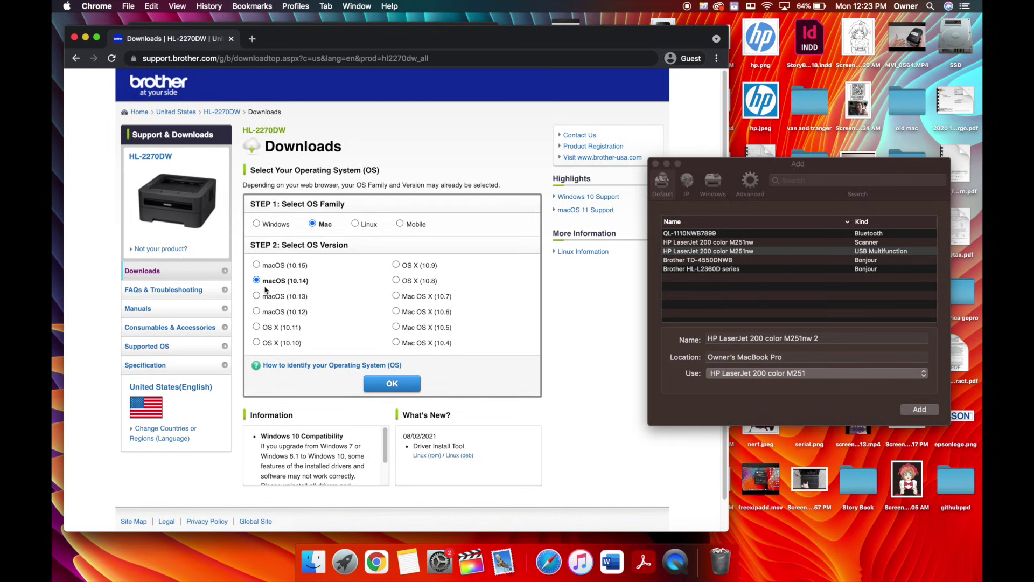
click(389, 383)
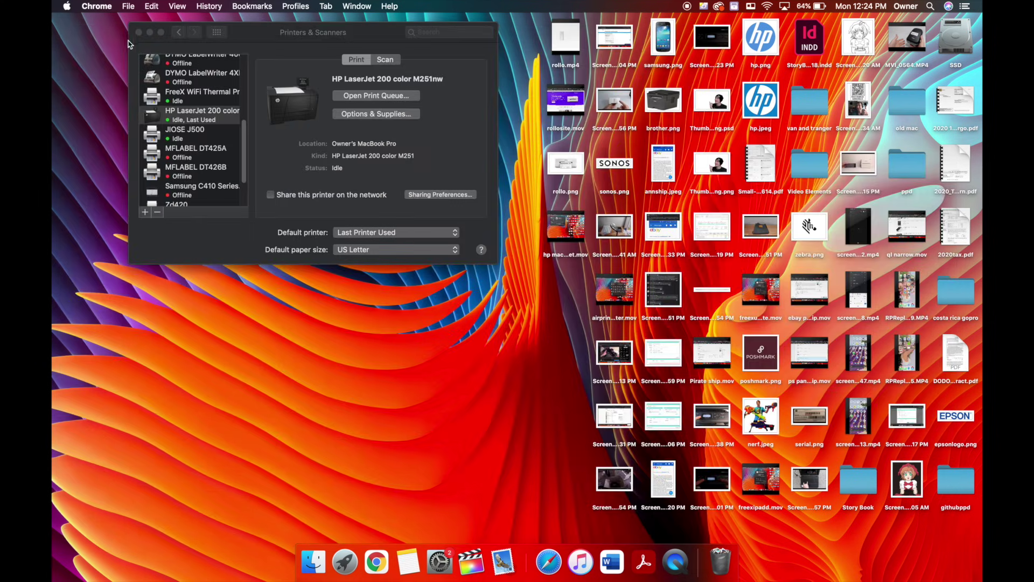
Step: Open Small-Claims-Petition-for-Filing-20210614.pdf from the desktop and bring up its print settings
right_click(757, 164)
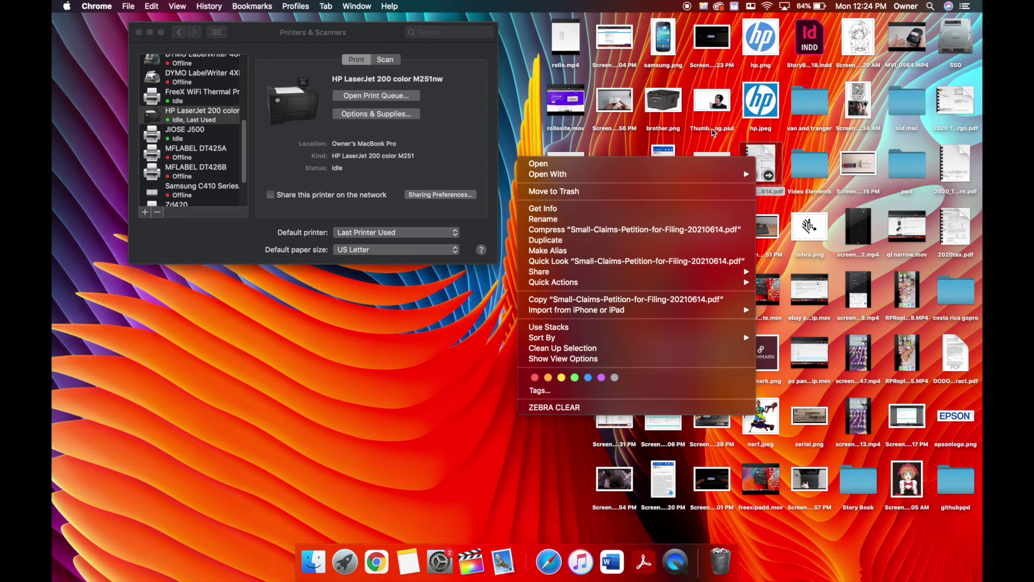
click(538, 163)
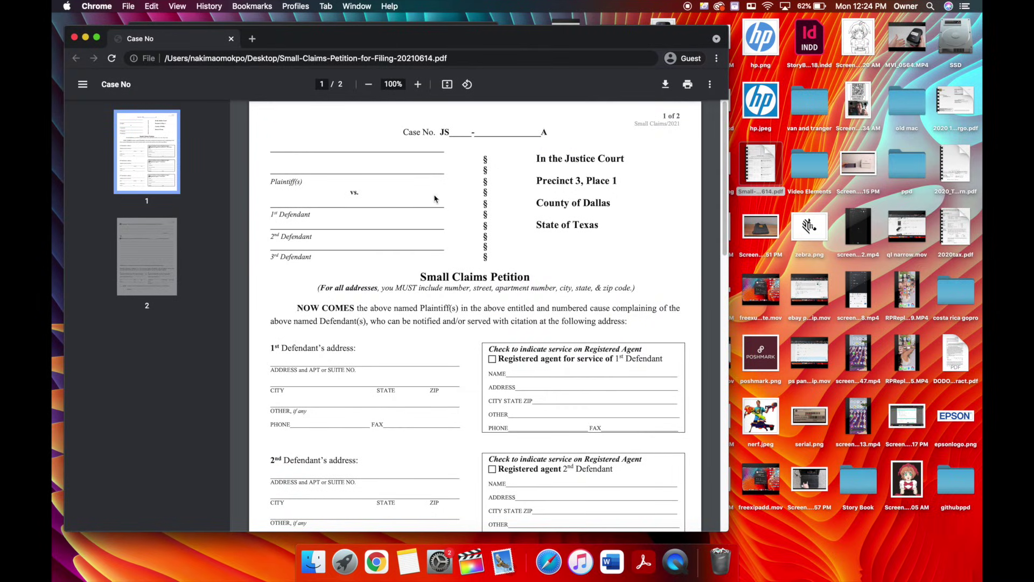
click(688, 86)
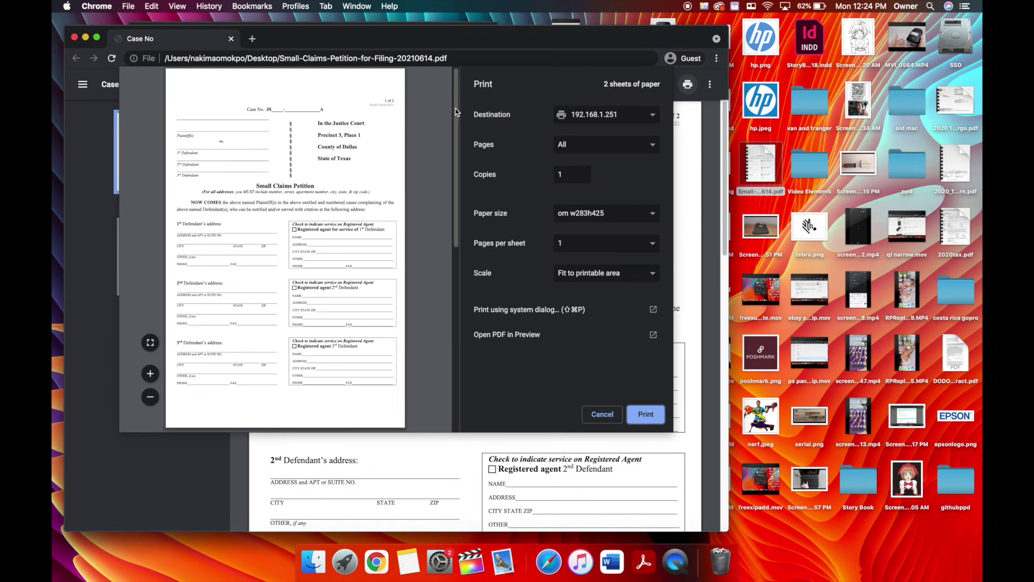
Step: Choose the HP LaserJet 200 color M251nw from the full destination list as the printer for the PDF
click(576, 113)
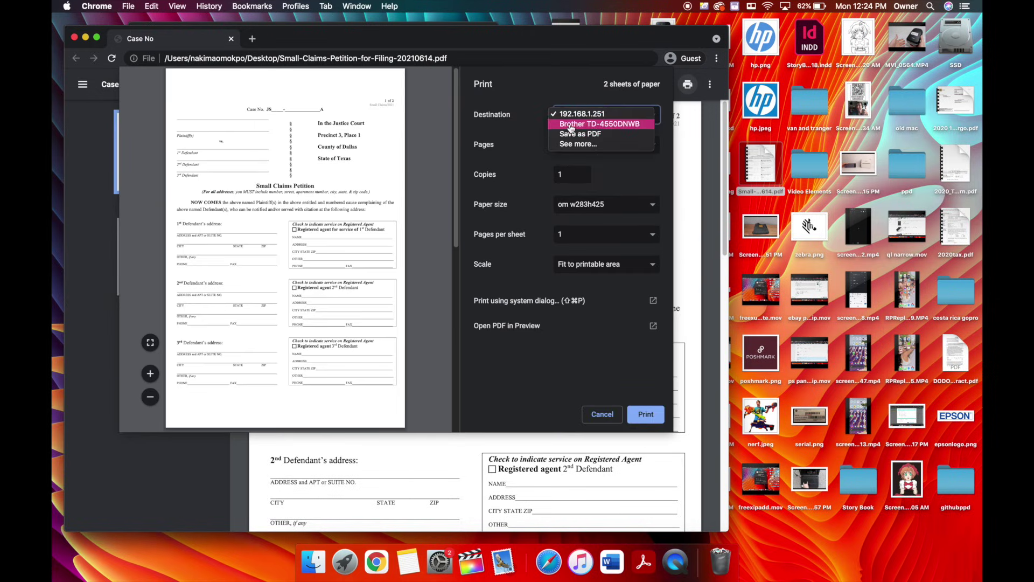
click(552, 114)
click(553, 114)
click(560, 144)
scroll(282, 221, down, 5)
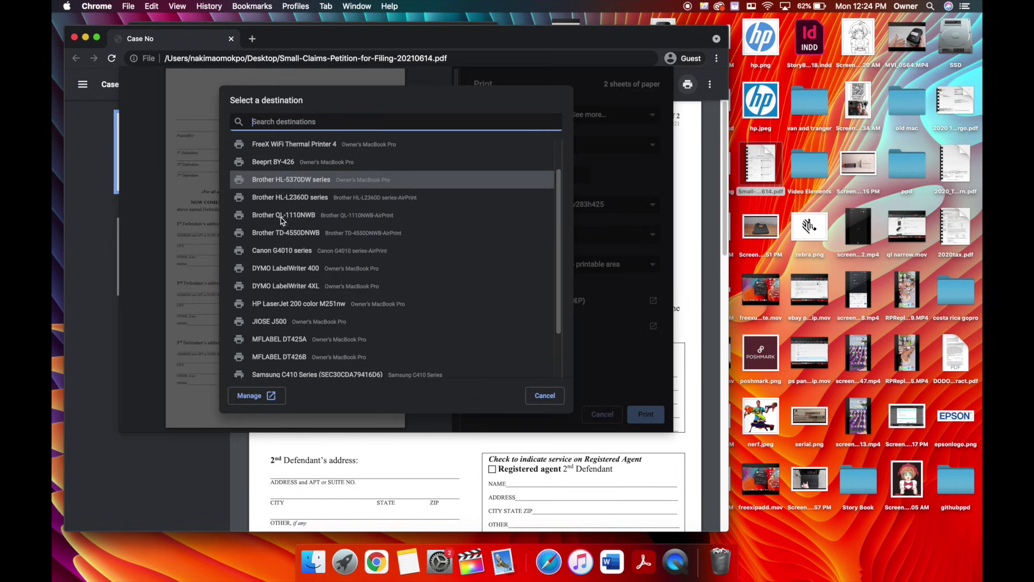
click(270, 248)
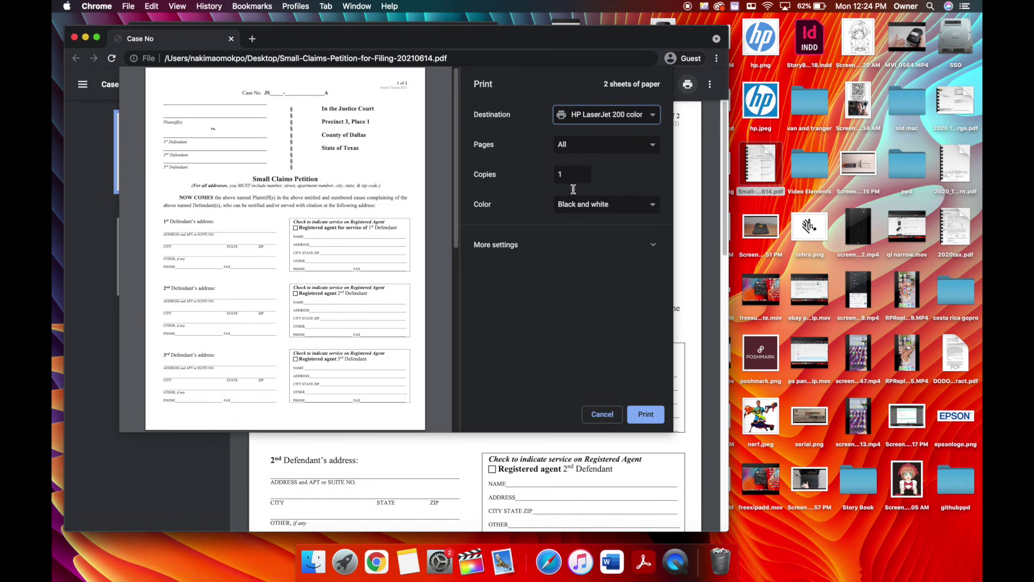
Step: Restrict the print job to custom page 1 and expand the additional settings, keeping Letter as the paper size
click(559, 155)
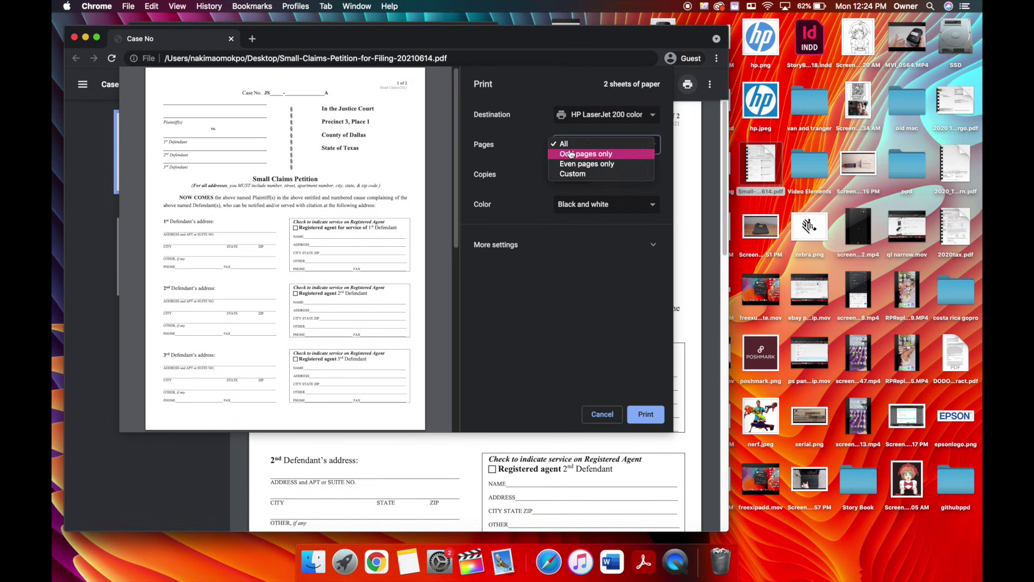
click(564, 177)
click(563, 165)
text(1)
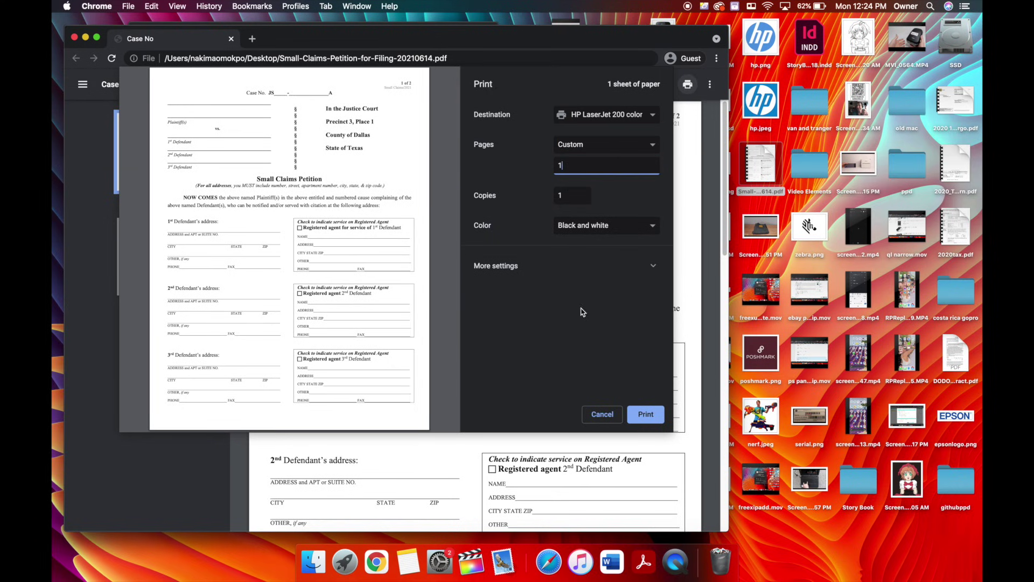
click(579, 269)
click(591, 312)
click(591, 301)
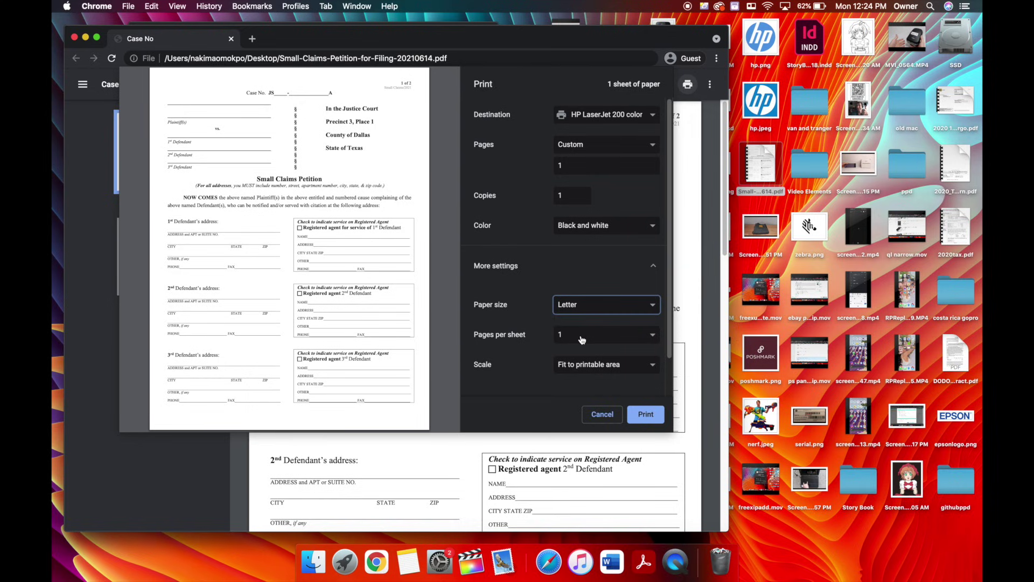
Step: Try a layout of 2 pages per sheet for the print job
click(581, 340)
click(563, 338)
key(Tab)
key(space)
click(561, 335)
click(561, 335)
click(561, 344)
click(566, 336)
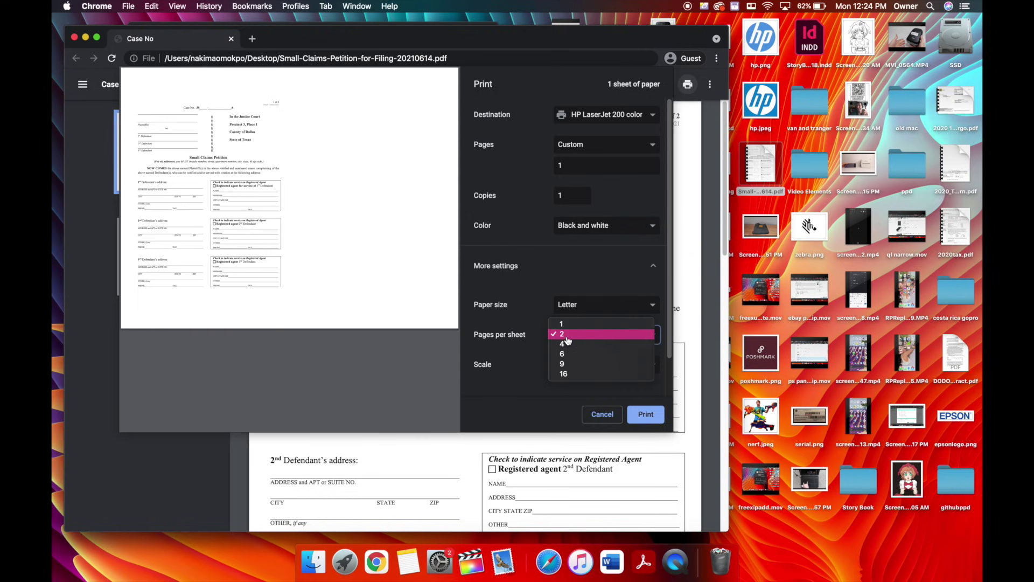
Step: Set the layout to 1 page per sheet and print the page
click(561, 323)
key(Tab)
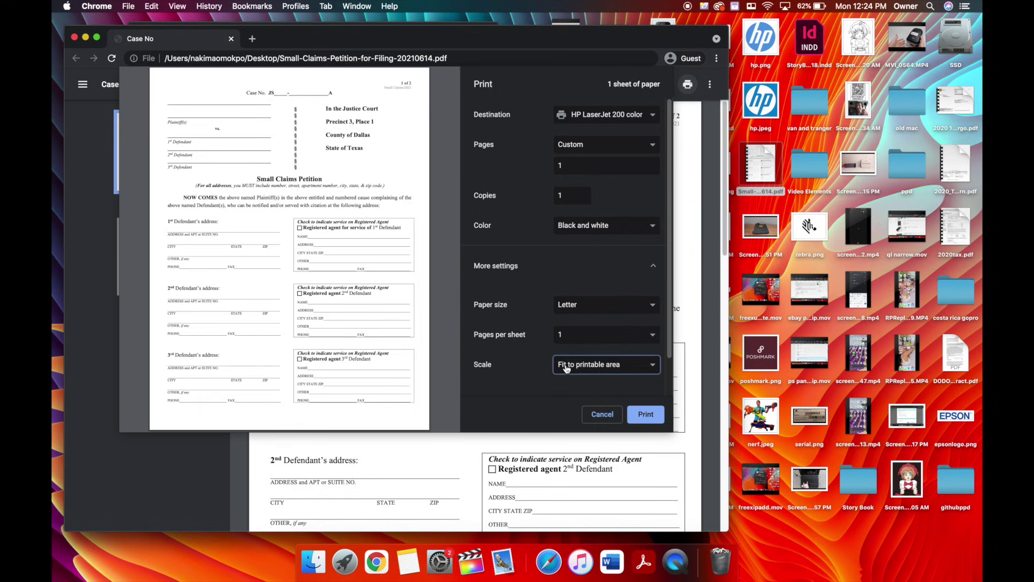
click(634, 412)
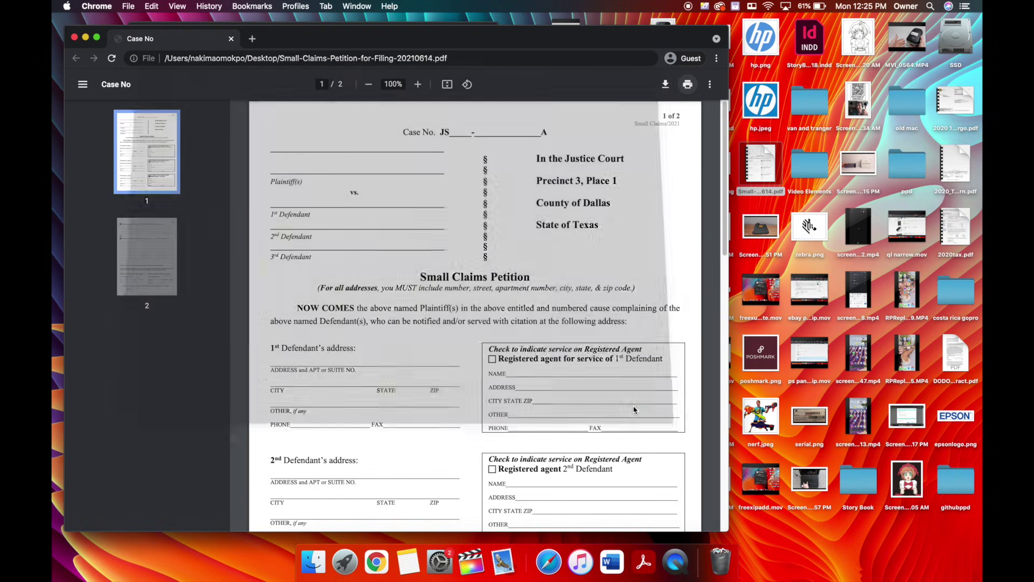